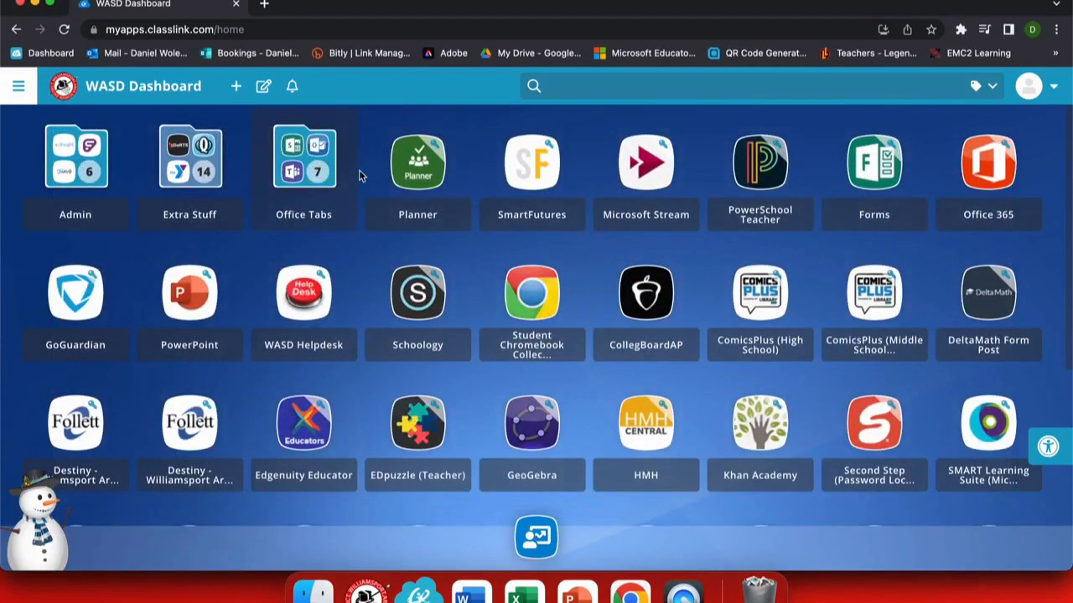
- Launch Word from the Office Tabs folder on the ClassLink dashboard
left_click(312, 174)
left_click(616, 300)
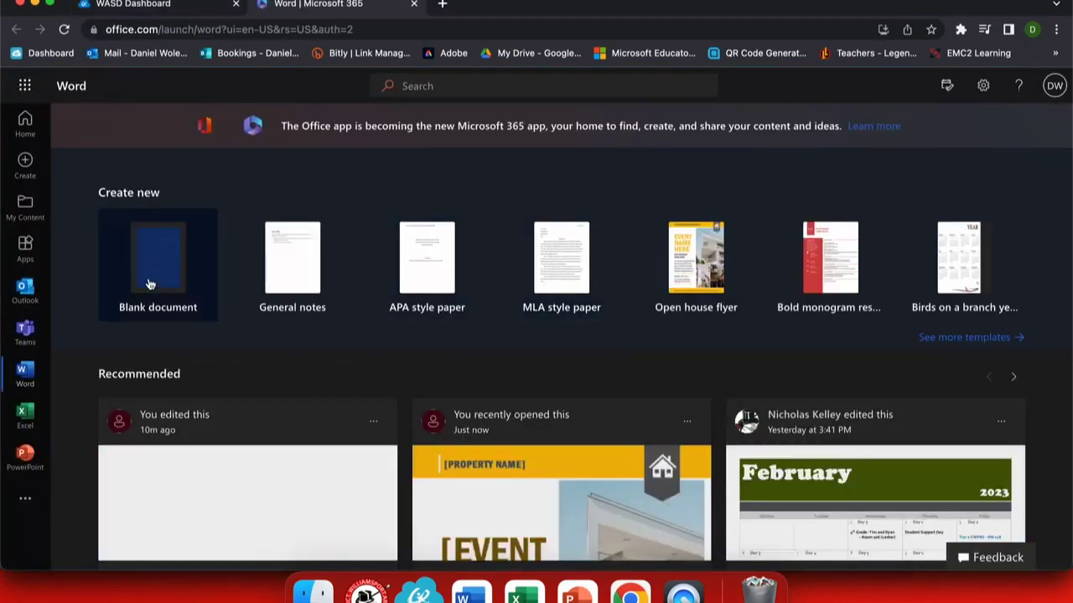
- Paste the tree-microclimate paragraph into a blank document and add a right-aligned '-student sample' line
left_click(156, 262)
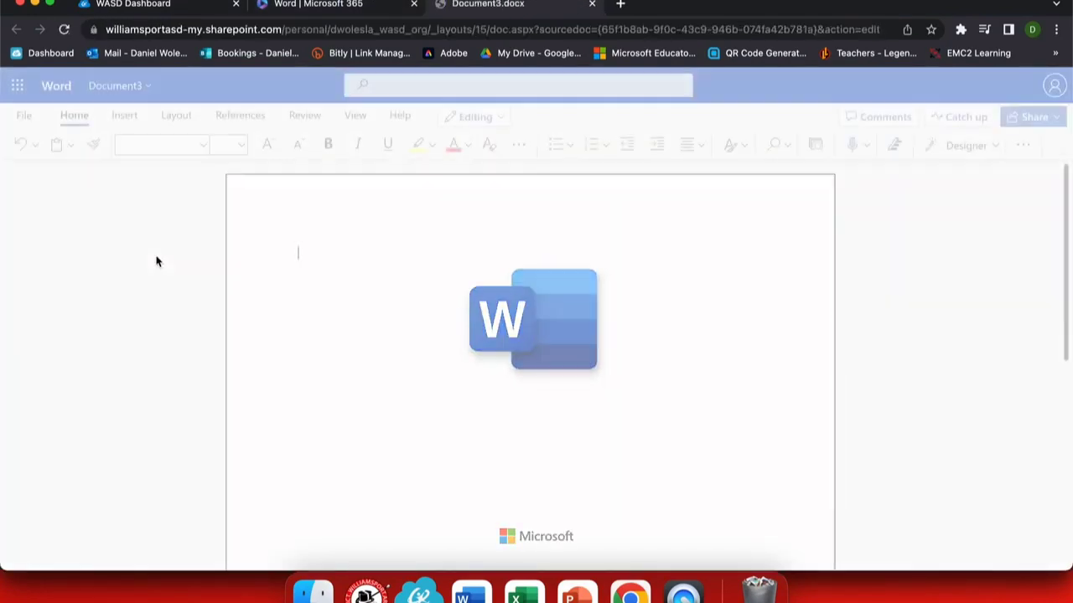
type("To assess the role trees play in modifying microclimates, an investigation was developed to measure the size (height and DBH) of over 120 trees at a park in Dearborn, Michigan. With the help of a professional forester, trees were identified by names for future research. The GLOBE Observer App helped to collect and submit the data. In addition, two PASCO weather stations helped to determine how trees modified selective weather parameters like wind speed, temperature, and relative humidity of two different sites in Levagood Park. Site 1 was an area centered among a group of trees, while Site 2 was in an open short grass field without surrounding trees. Students would go to the sites, place their devices, and begin recording simultaneously for approximately 15 minutes. The data was then used to make graphs for comparing the two data sets. After analyzing the data, multiple correlations were found between them. We found several similarities and differences between the two sites. Although the data was collected during the winter with no leaves on trees, we hope to continue our research during the active growing season of 2020 to compare the effects with leaves to the data collected in the winter.")
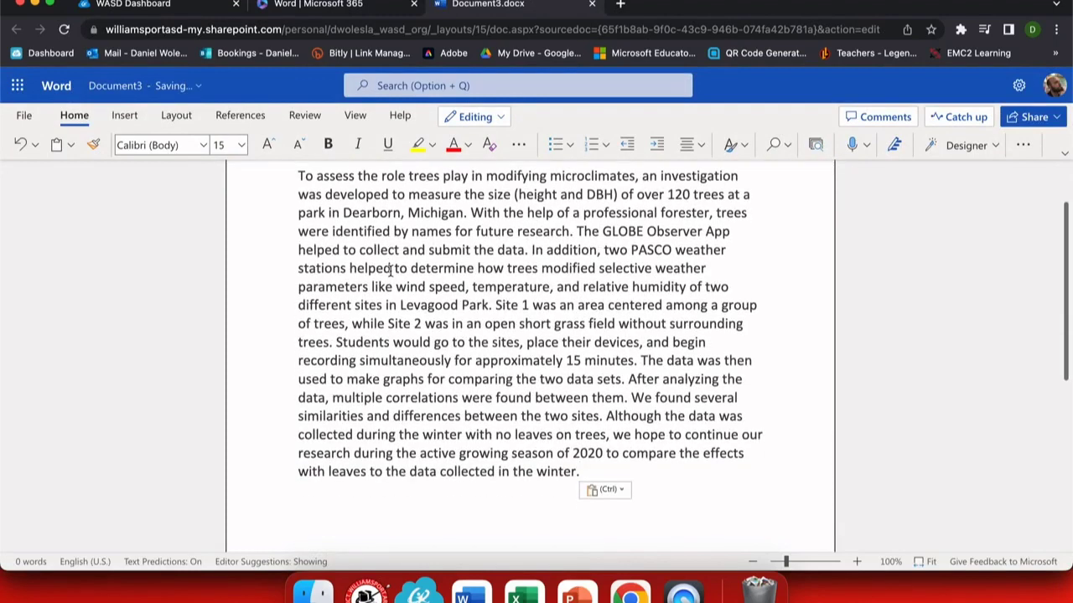
key("Return")
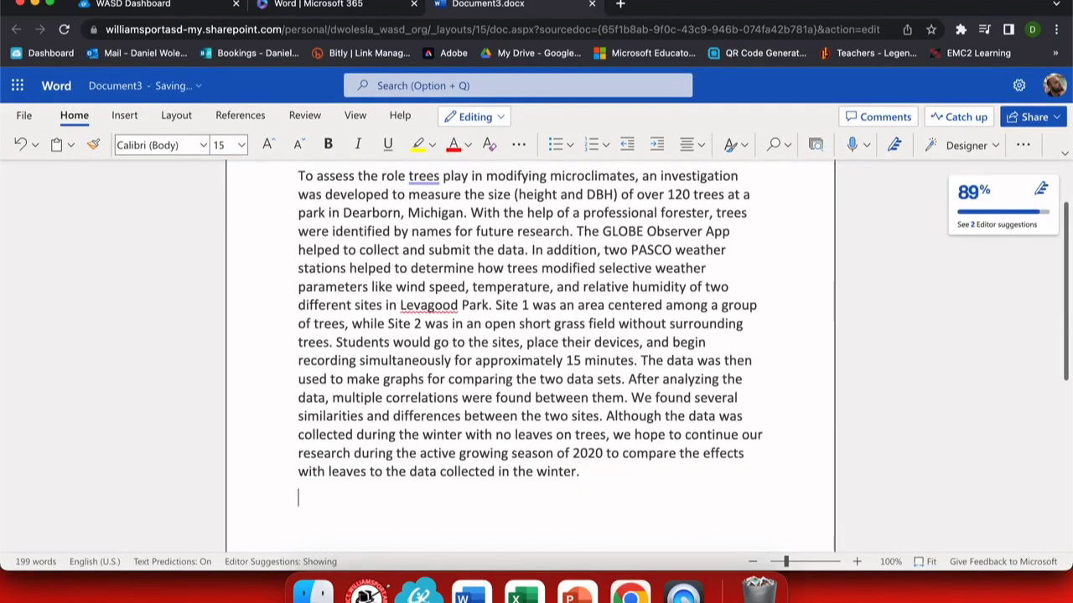
type("-student samplke")
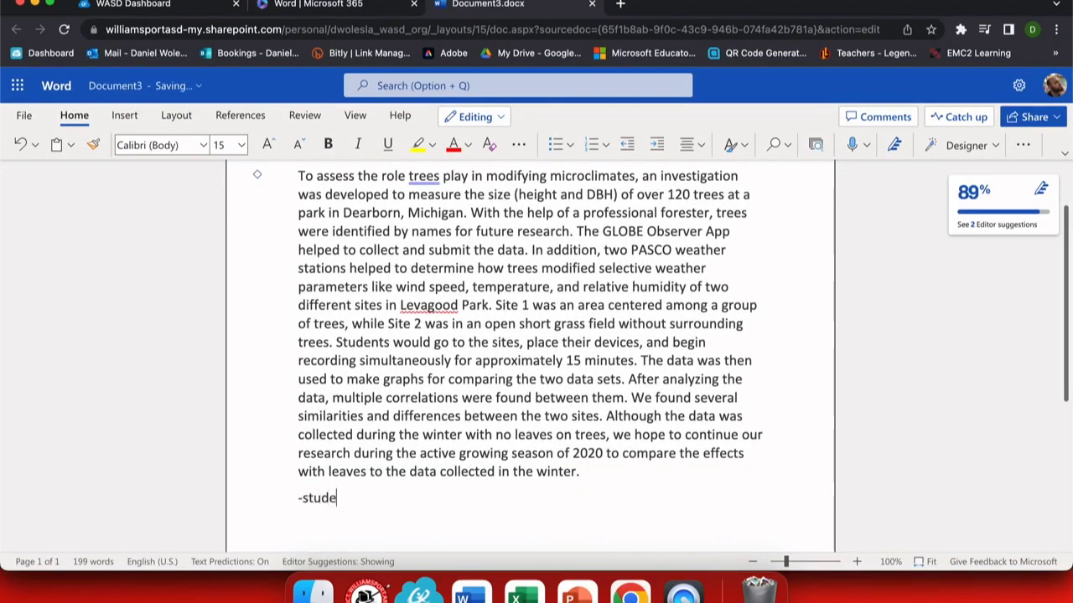
key("BackSpace")
key("BackSpace")
key("BackSpace")
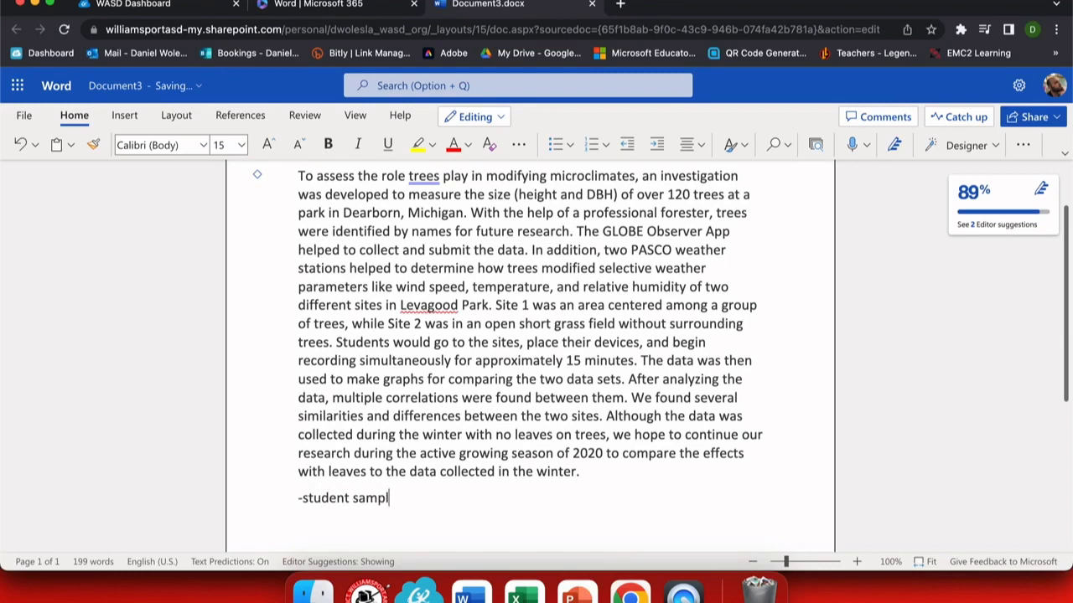
type("e")
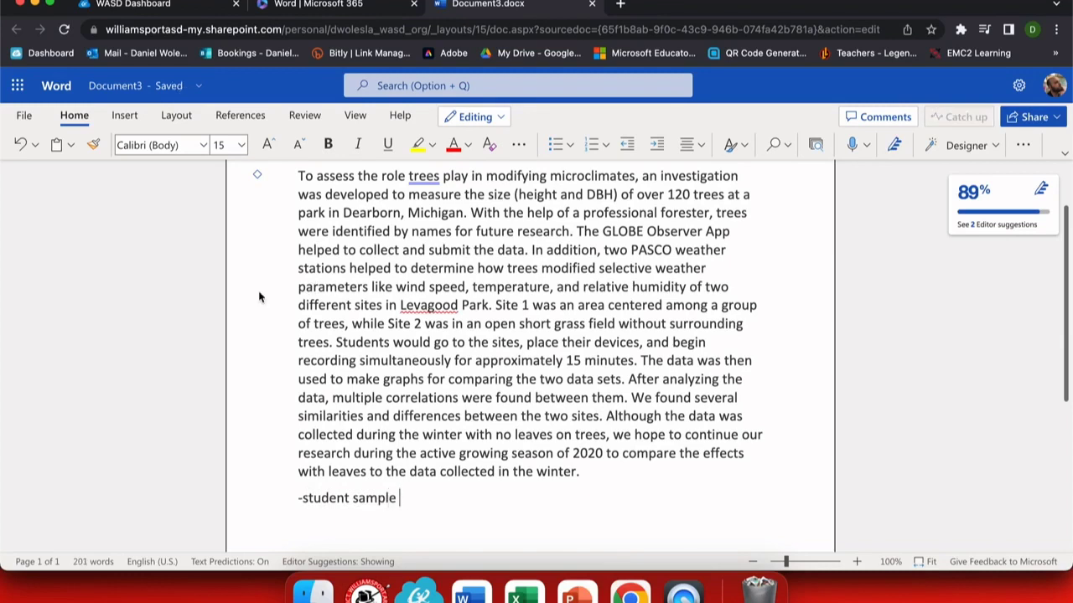
key("super+r")
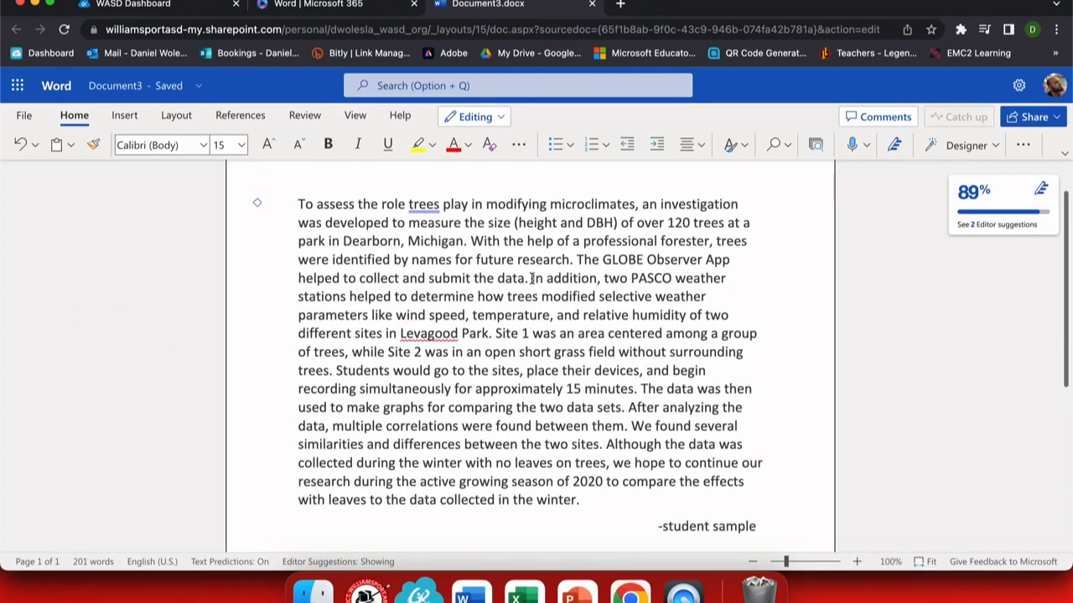
left_click_drag(532, 278, 599, 278)
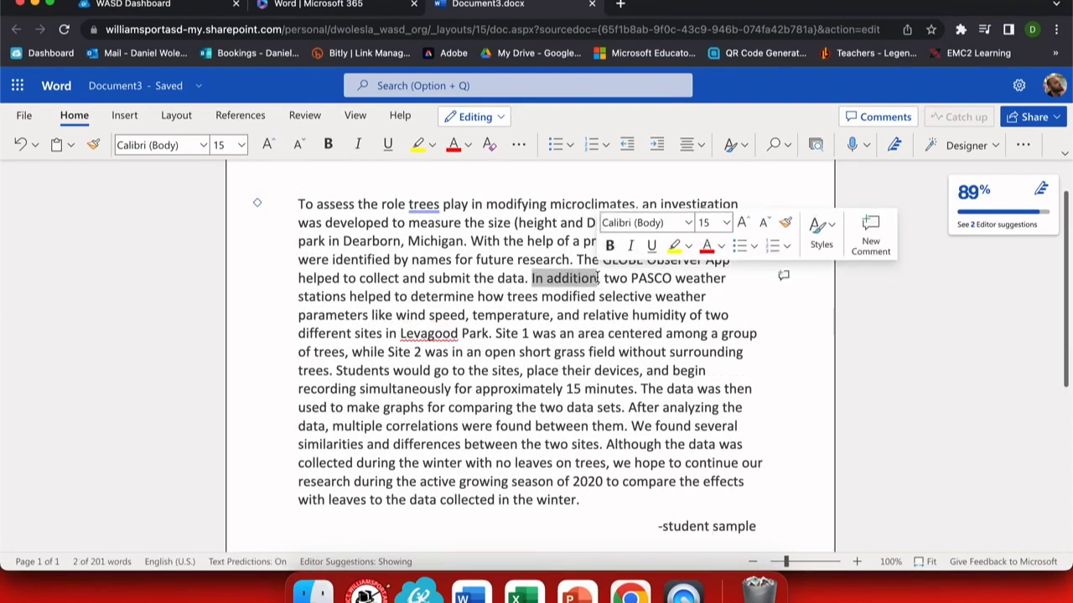
left_click(702, 315)
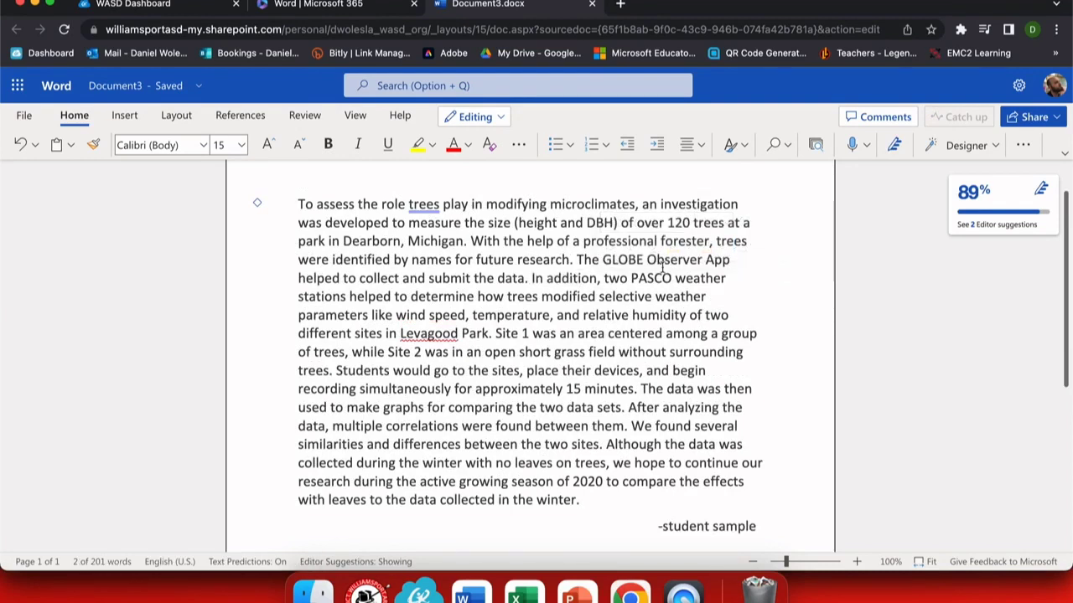
left_click(1036, 118)
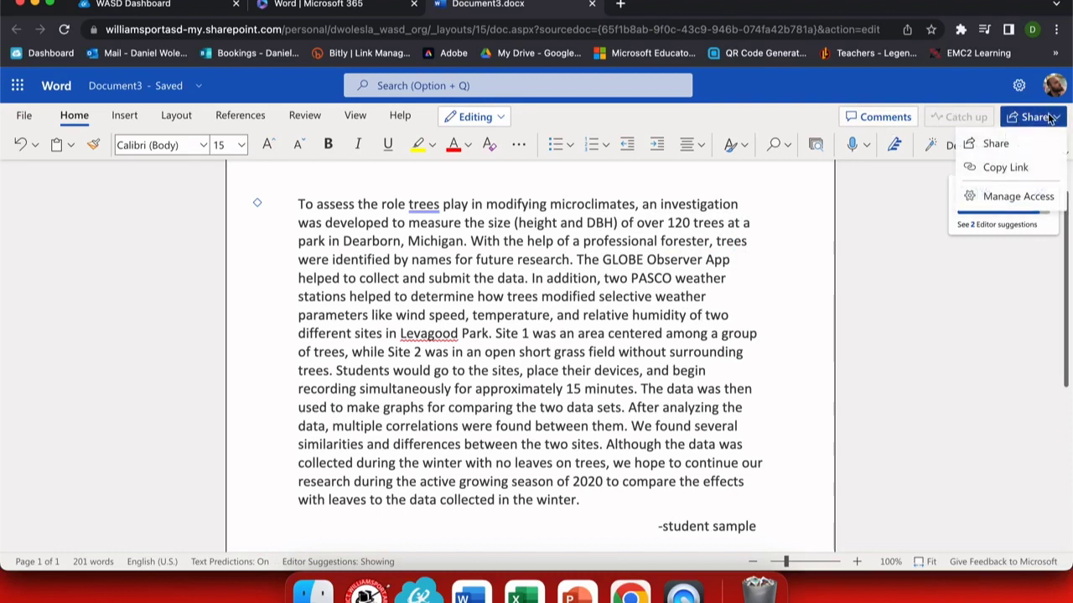
left_click(996, 201)
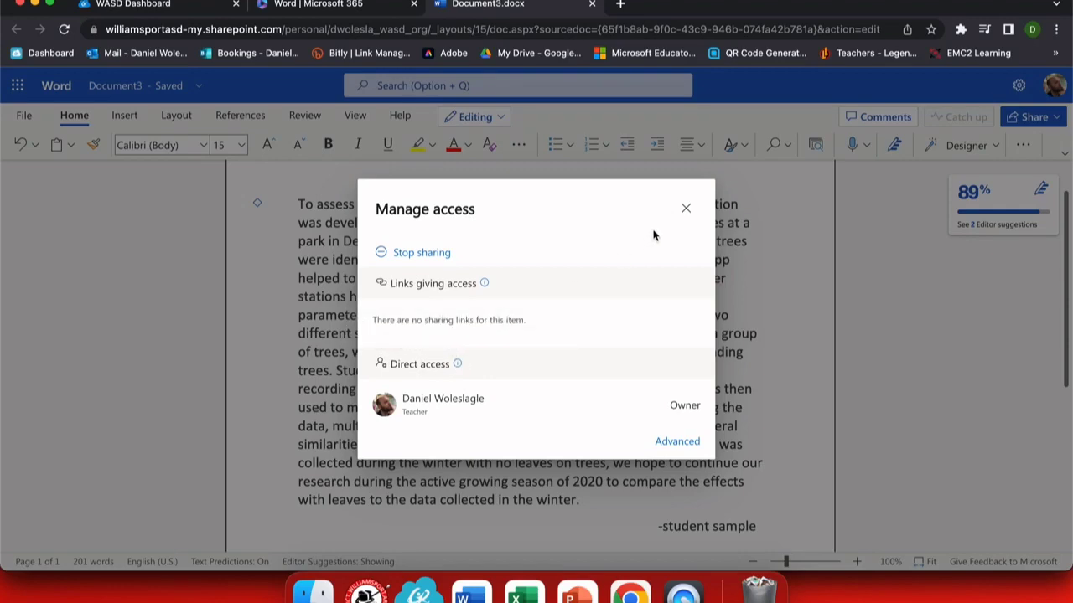
left_click(686, 208)
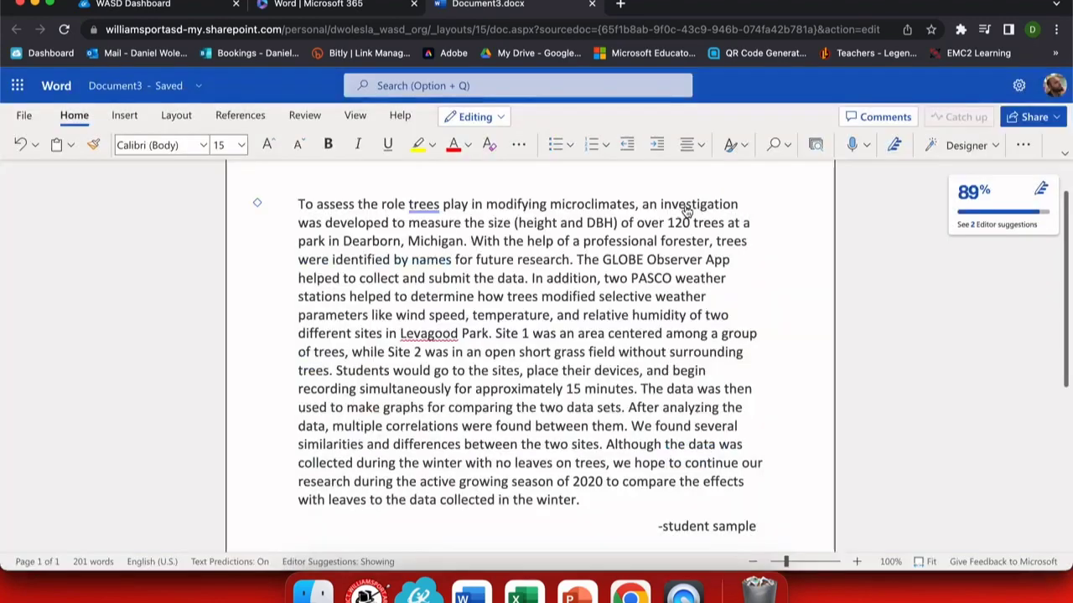
left_click(1034, 117)
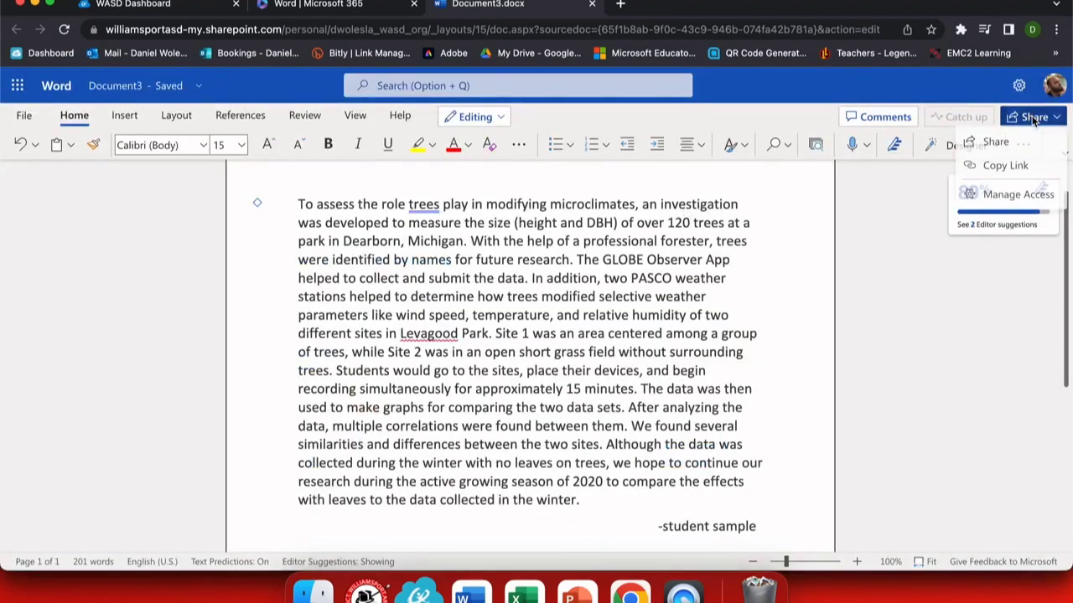
- Invite a colleague with Can edit access, asking them to review the paper's start and add their portion
left_click(995, 143)
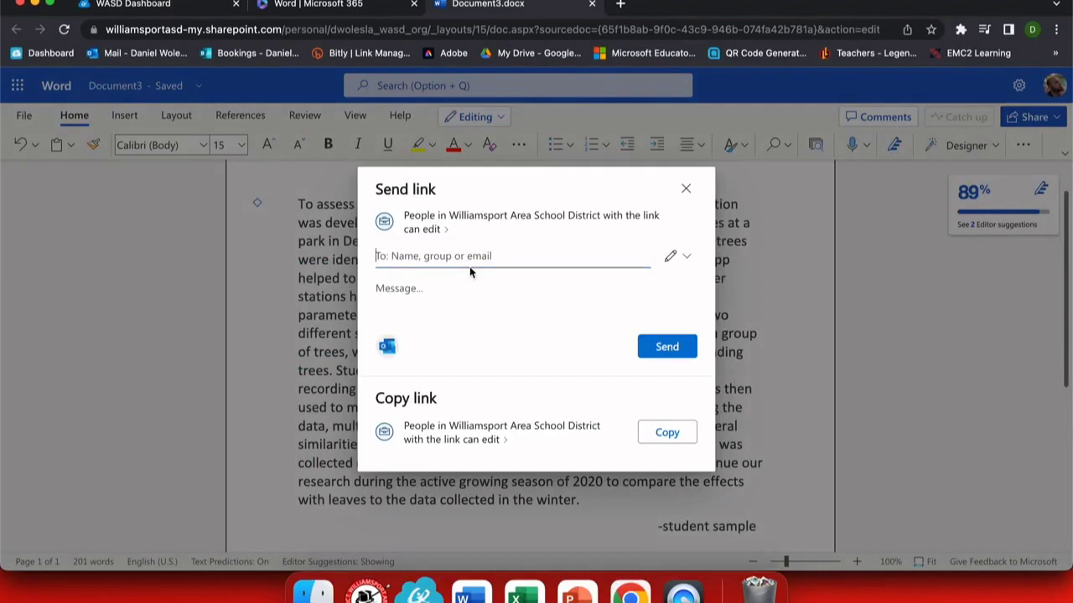
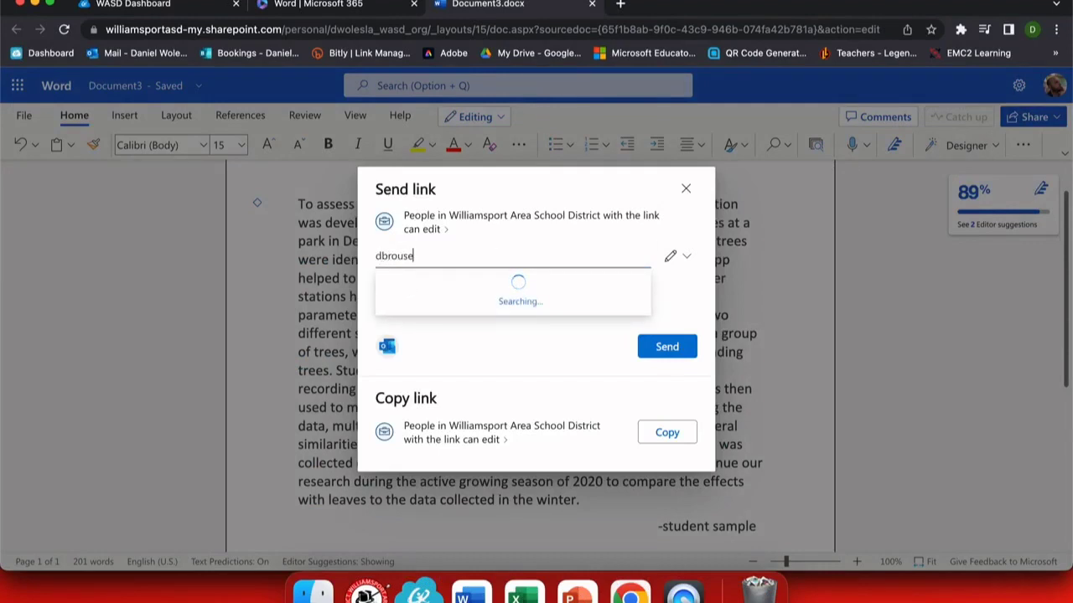
left_click(413, 295)
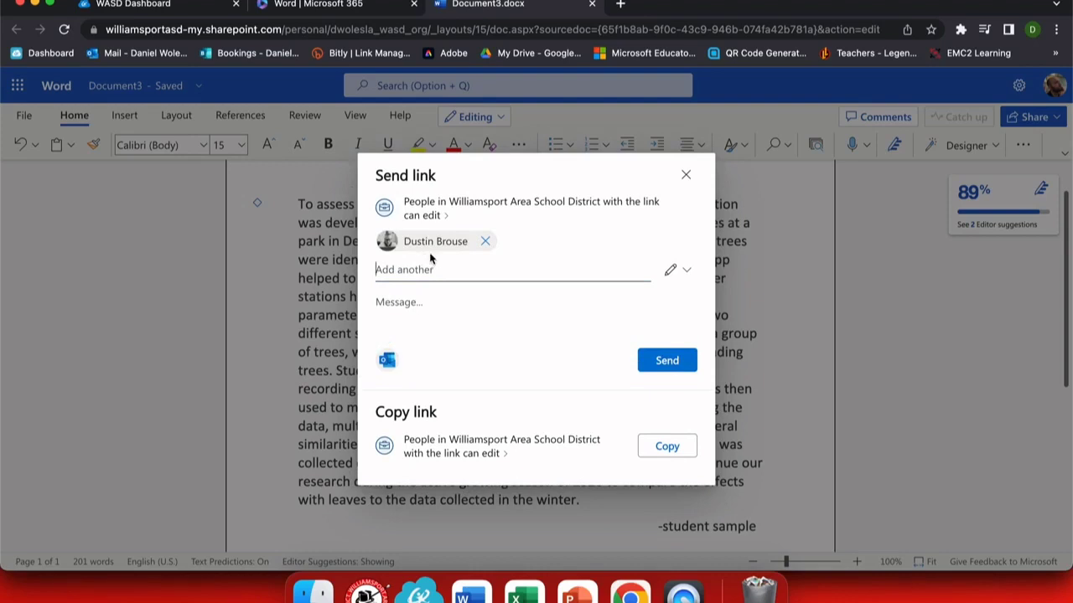
left_click(686, 280)
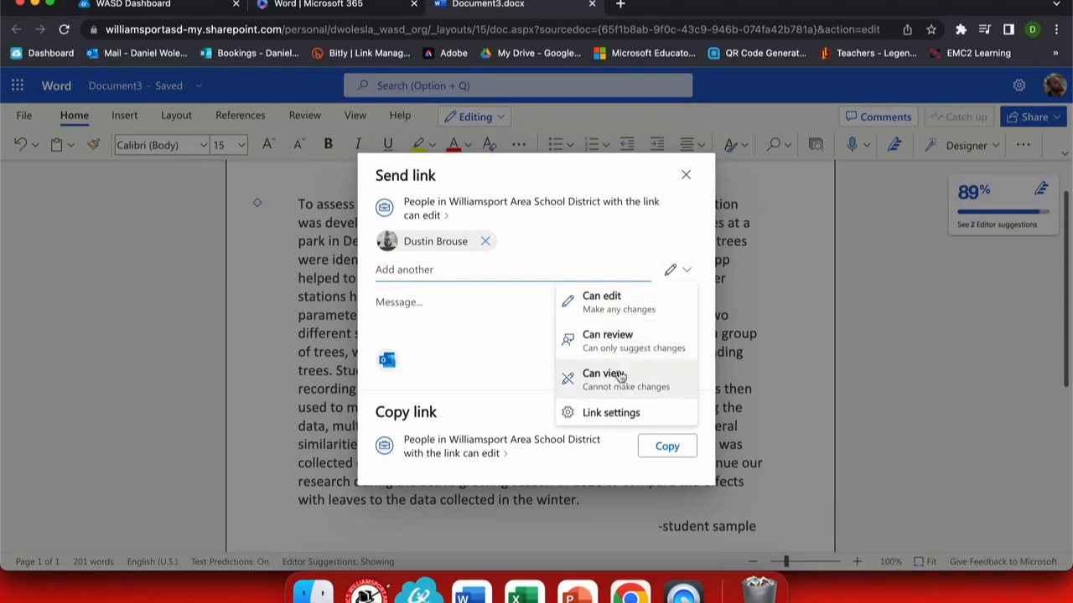
left_click(627, 302)
left_click(450, 310)
type("PLease")
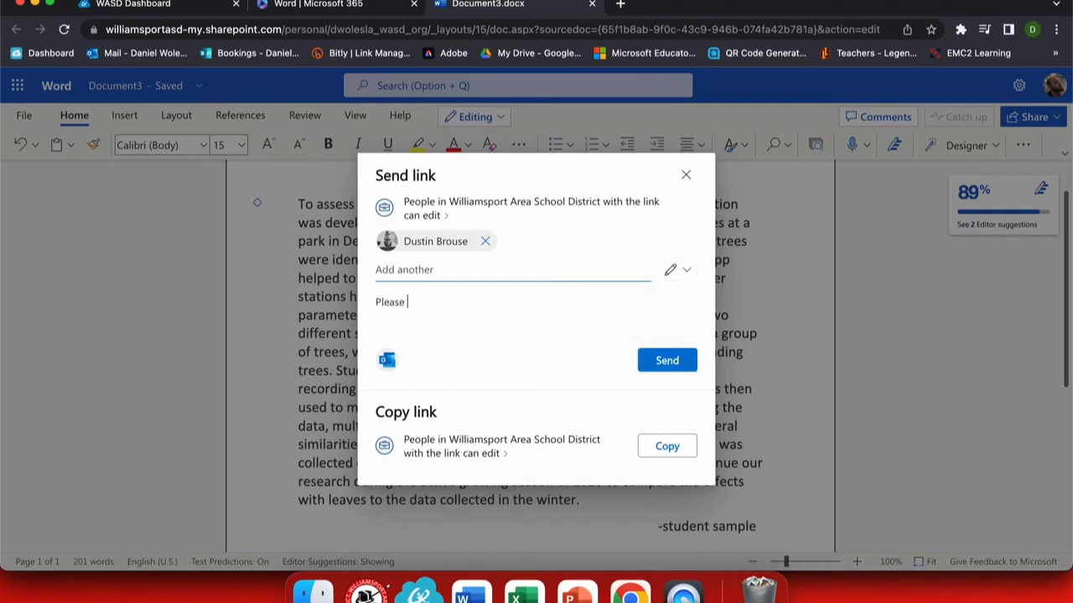
type(" look over the start of our paper")
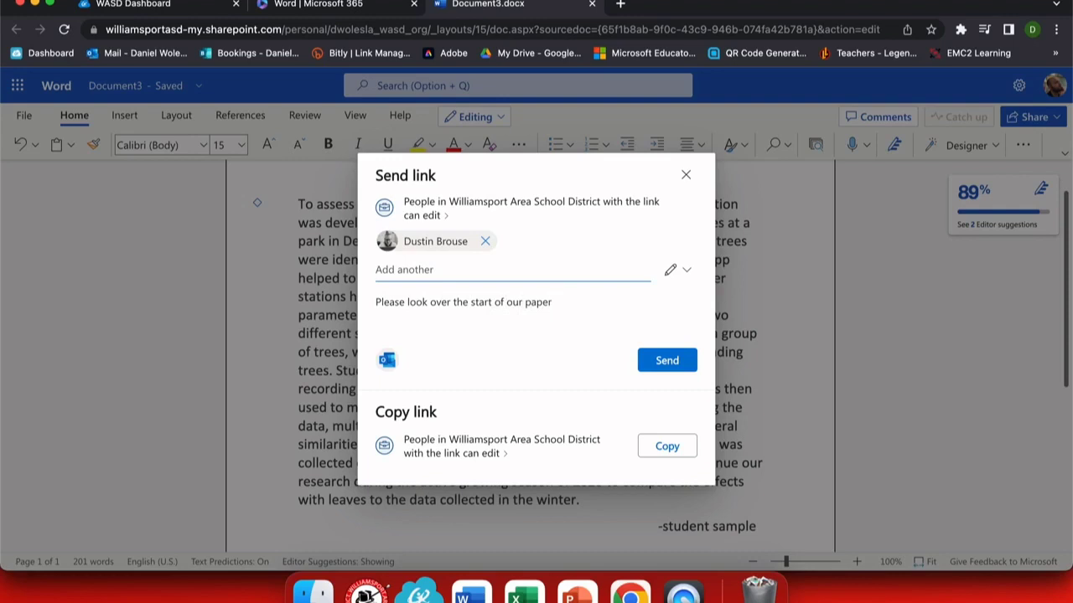
type(". Make suggestions and th")
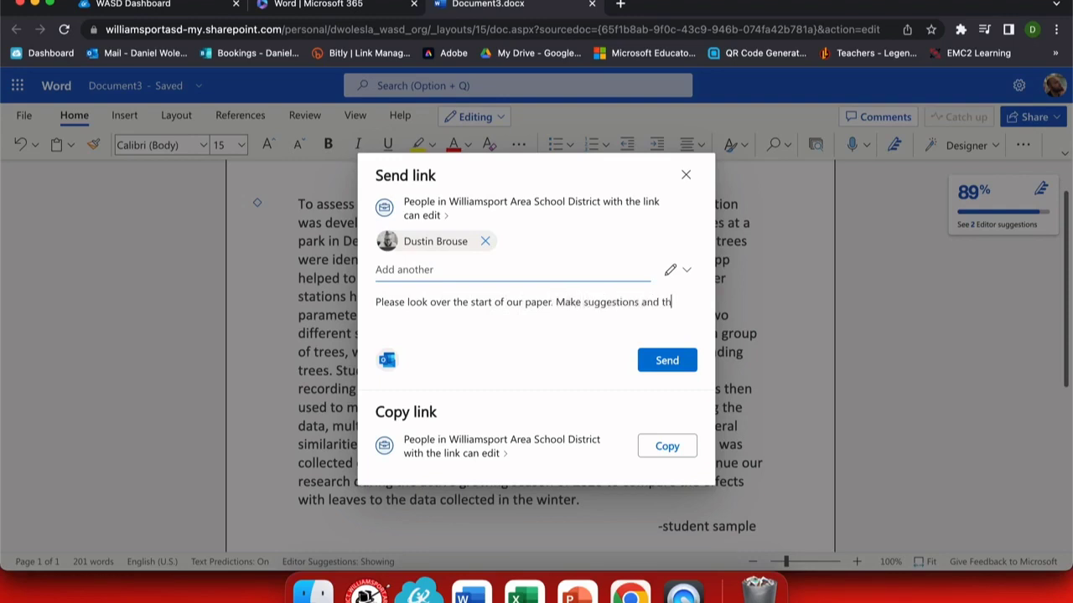
type("en add your portion.")
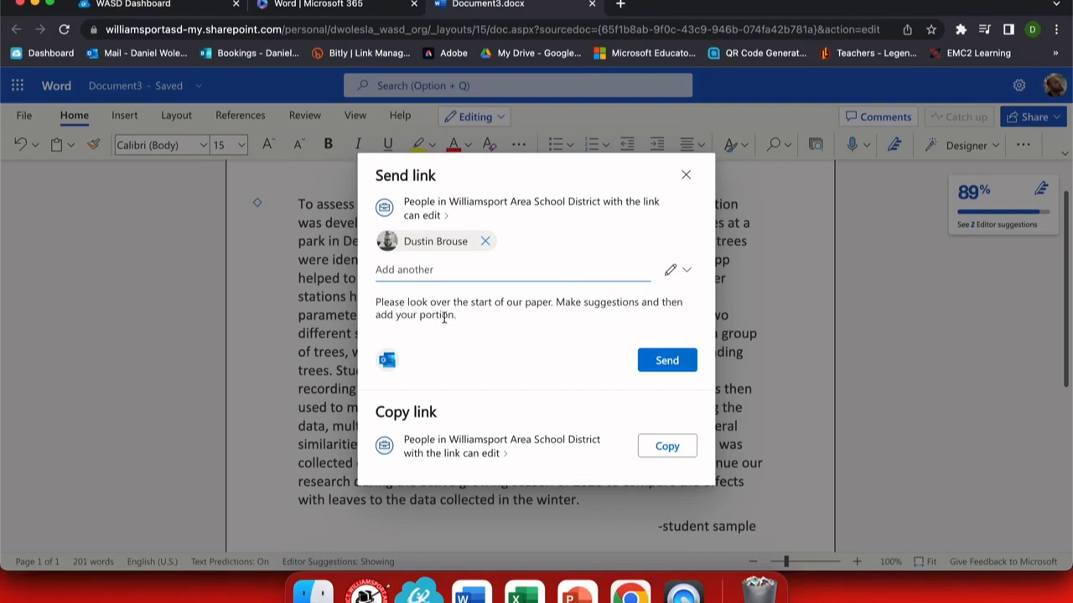
left_click(498, 454)
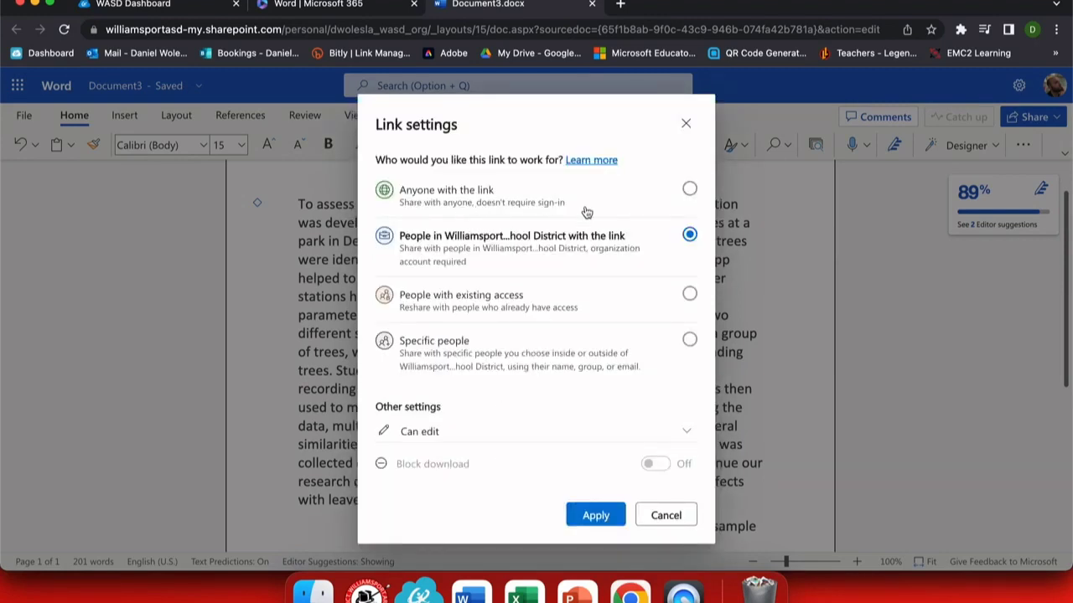
- Restrict the sharing link to Specific people and apply the setting
left_click(689, 189)
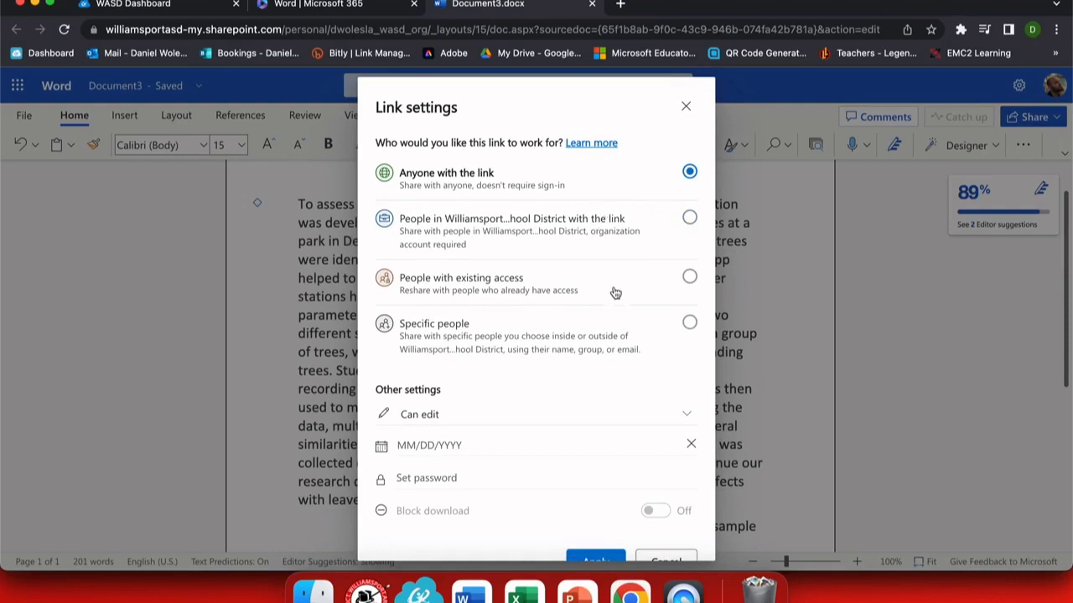
left_click(691, 327)
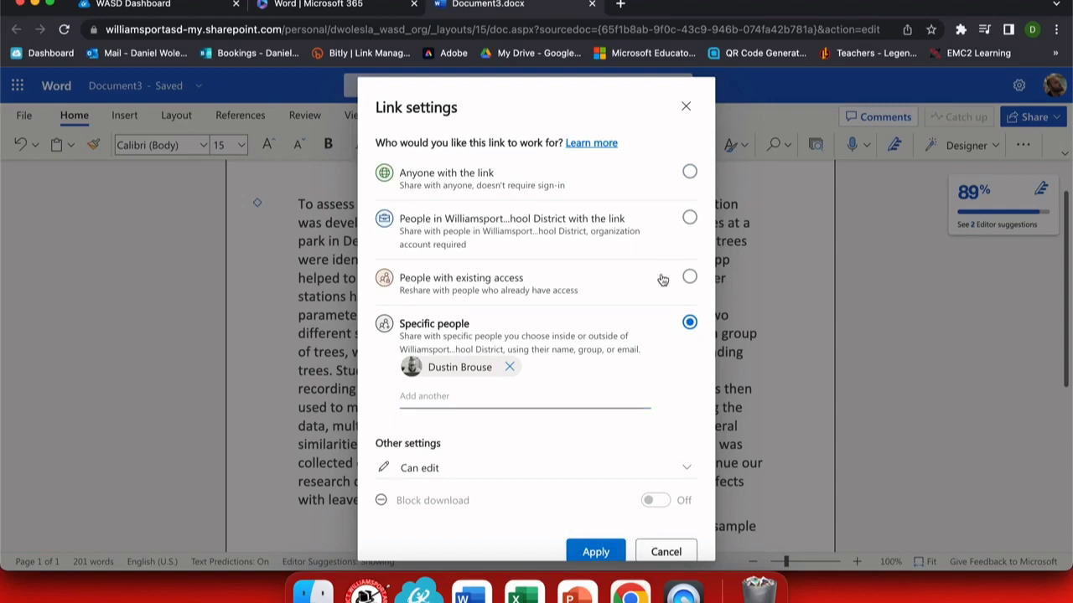
left_click(686, 106)
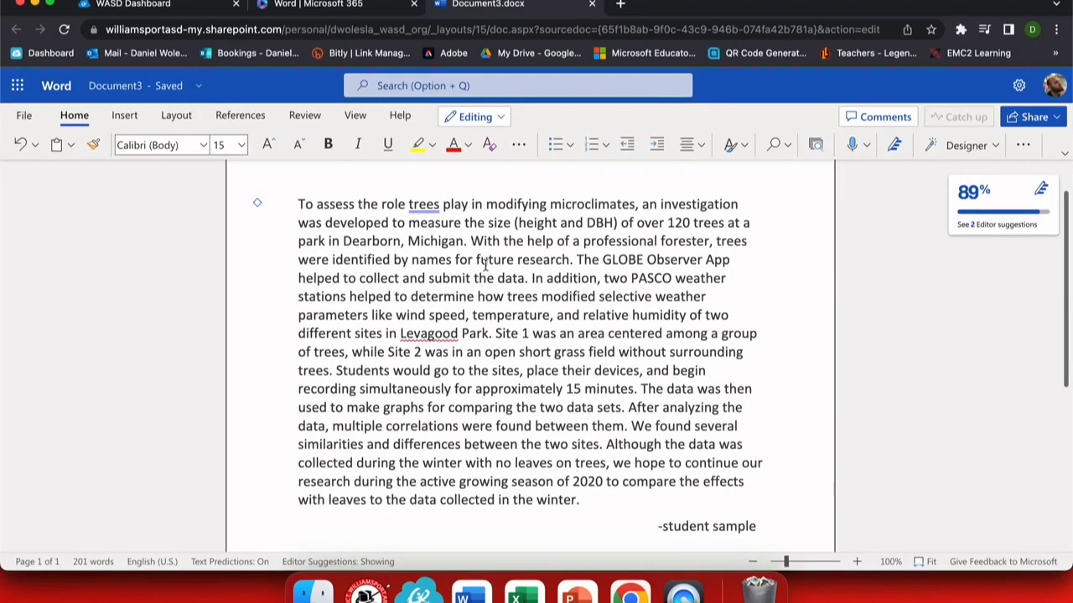
- Comment on 'In addition,' asking 'Should this be "Additionally"?'
left_click_drag(532, 278, 600, 284)
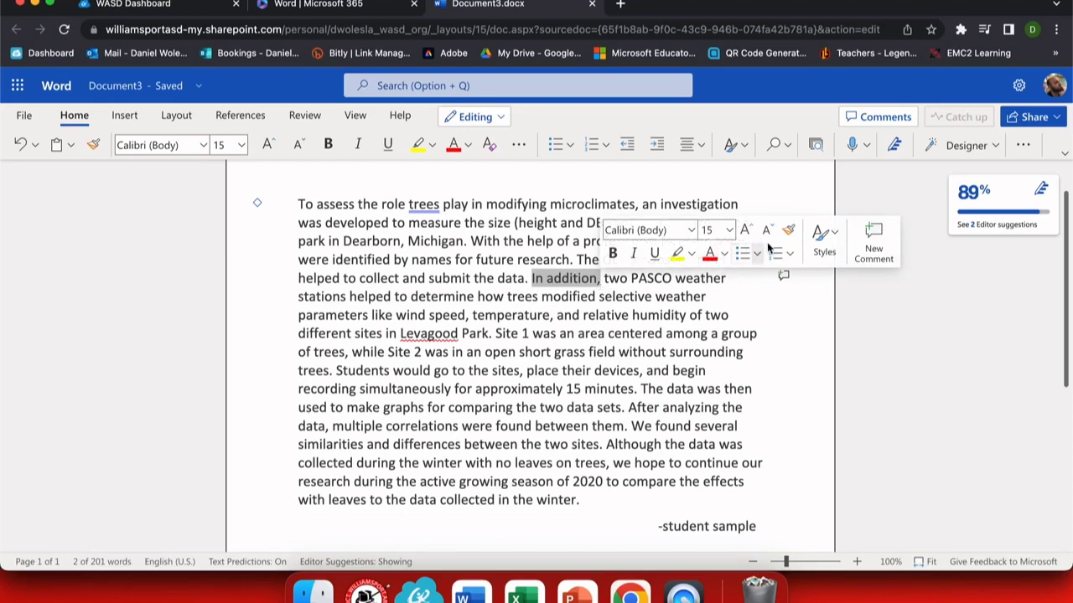
left_click(876, 250)
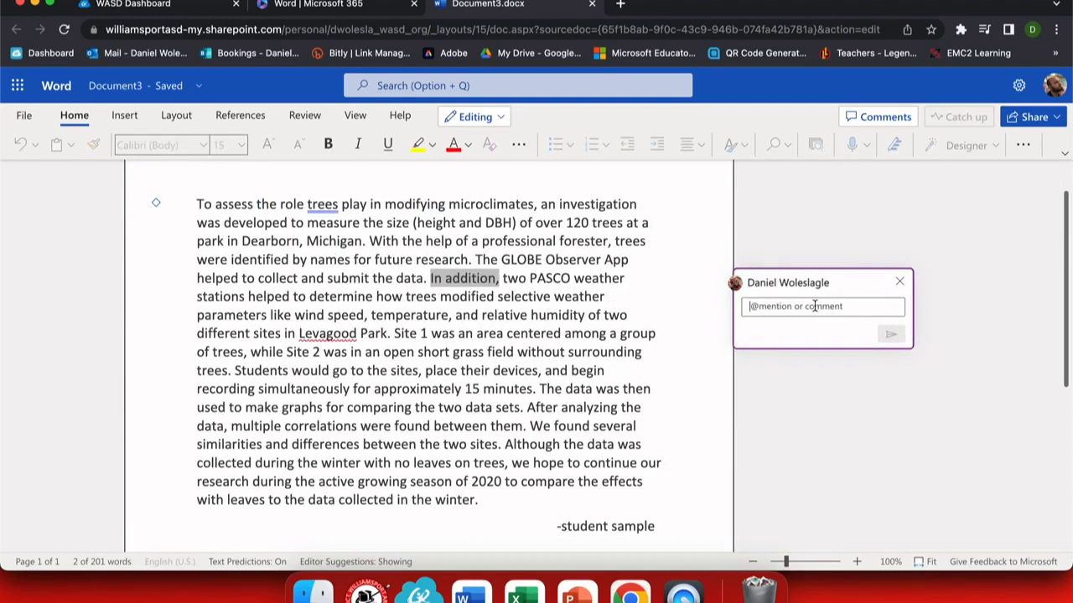
type("Should this be \"Additionally\"?")
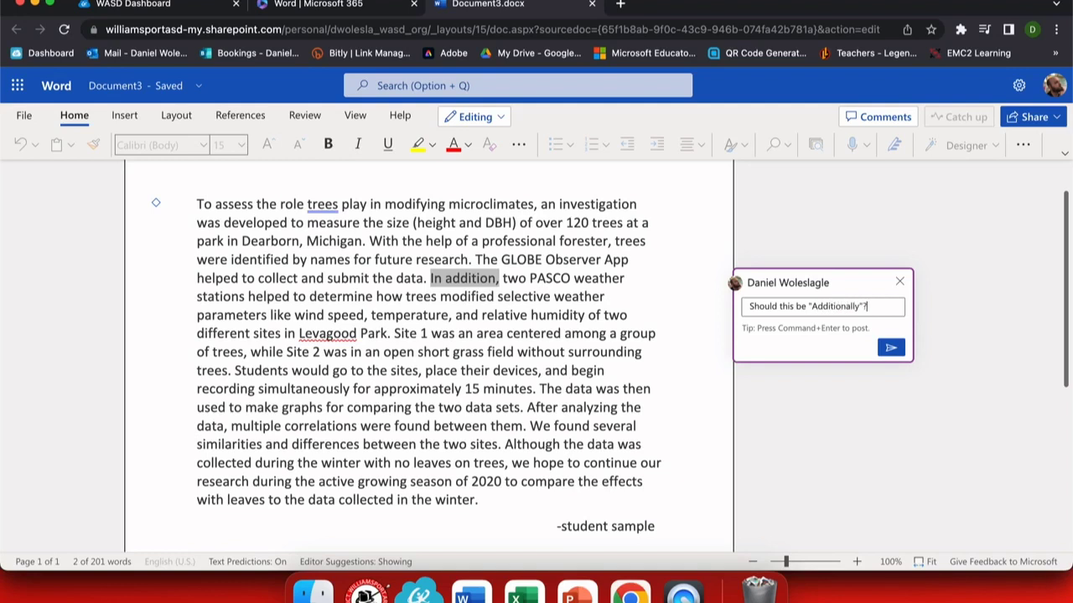
left_click(890, 348)
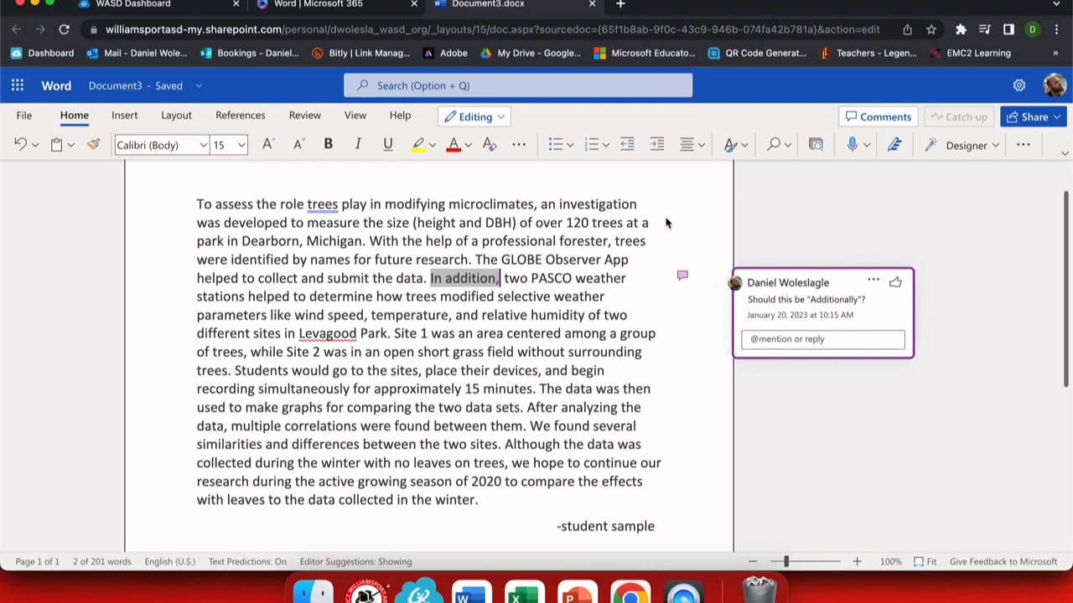
scroll(656, 216, "up", 2)
left_click(297, 272)
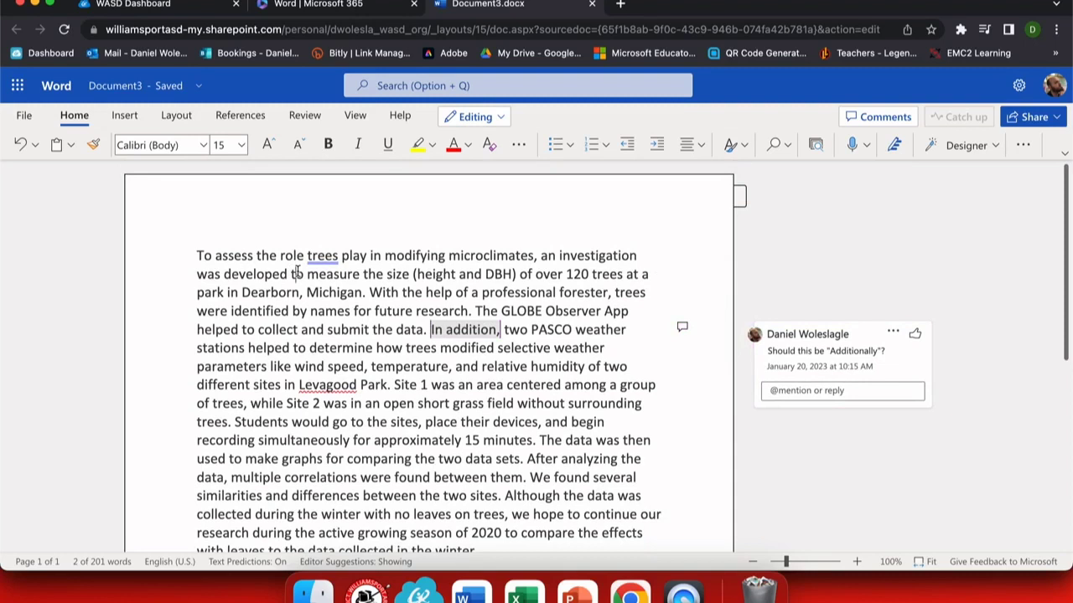
left_click(677, 327)
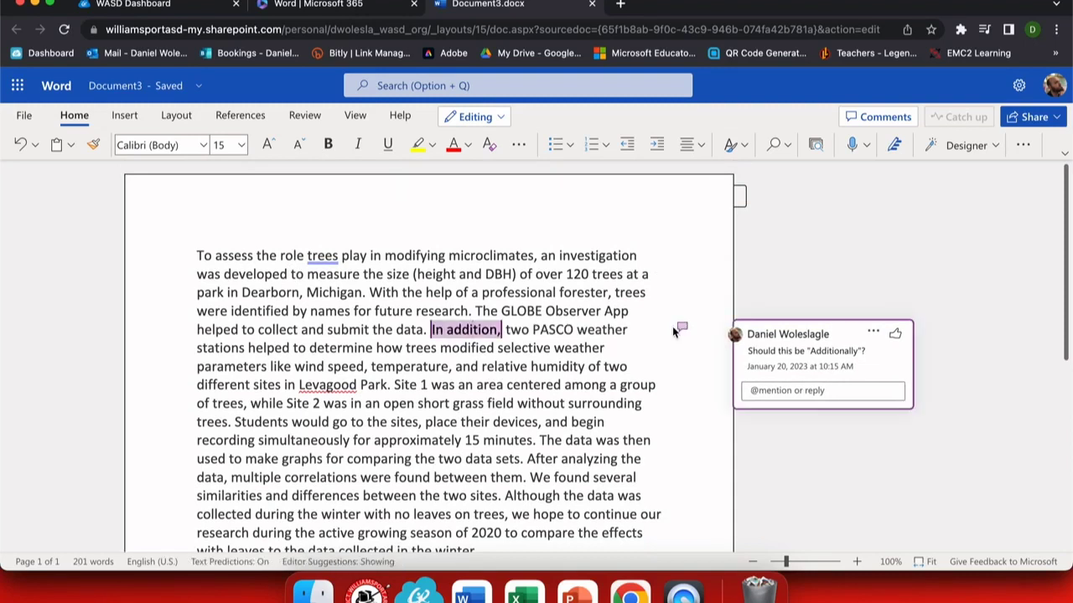
left_click(782, 391)
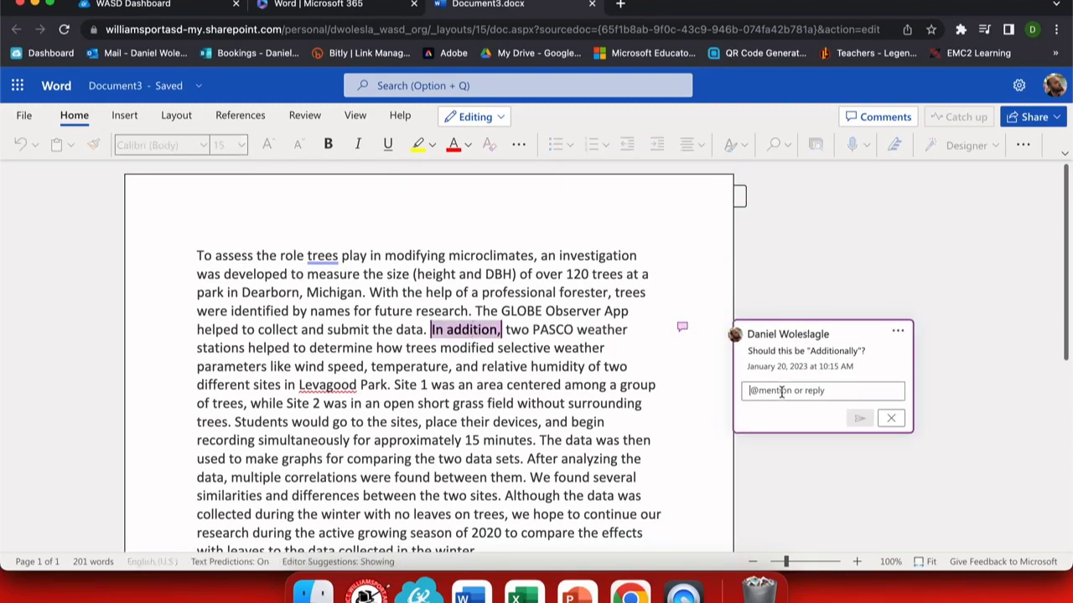
type("@bruo")
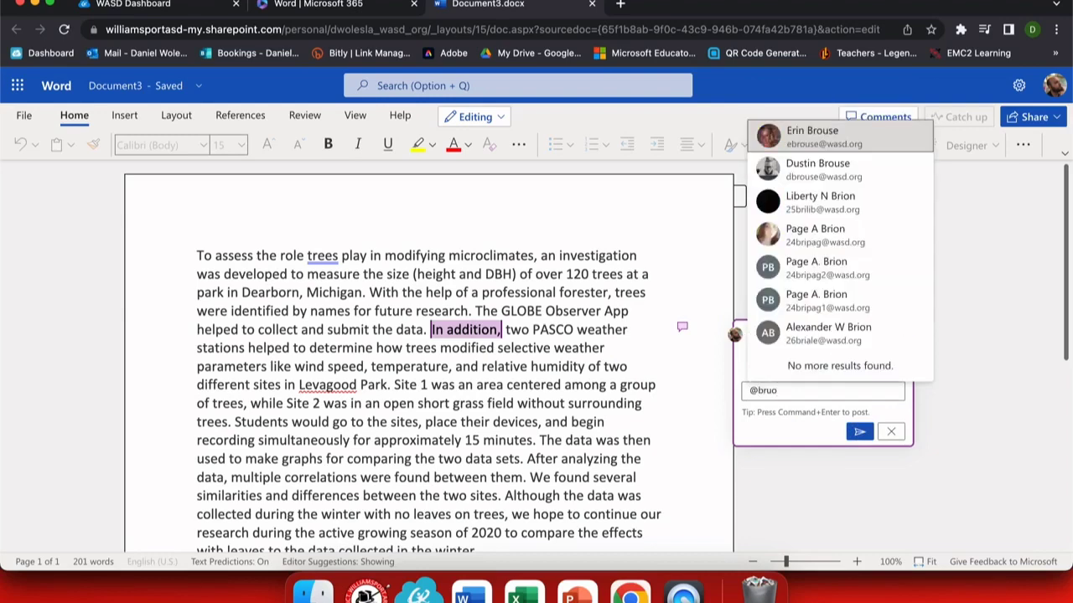
key("BackSpace")
key("BackSpace")
type("ous")
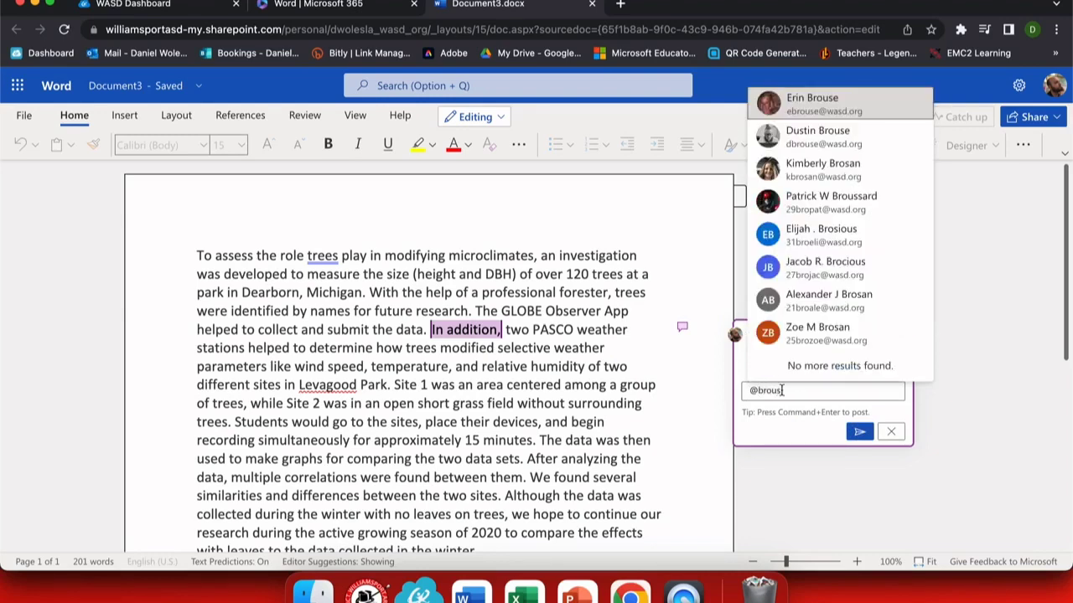
left_click(813, 139)
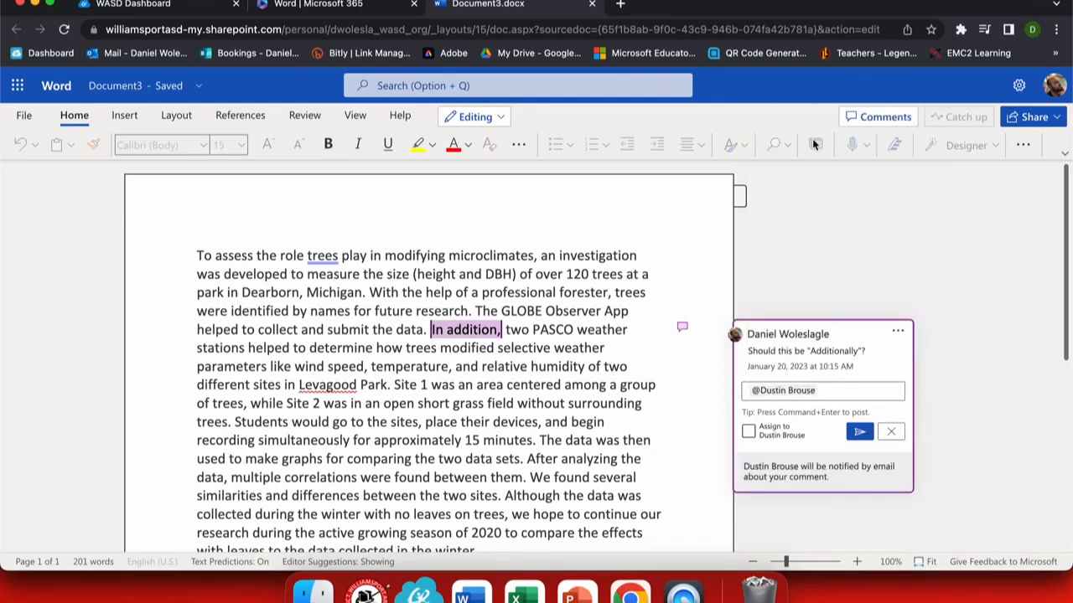
type("what do you think?")
left_click(750, 432)
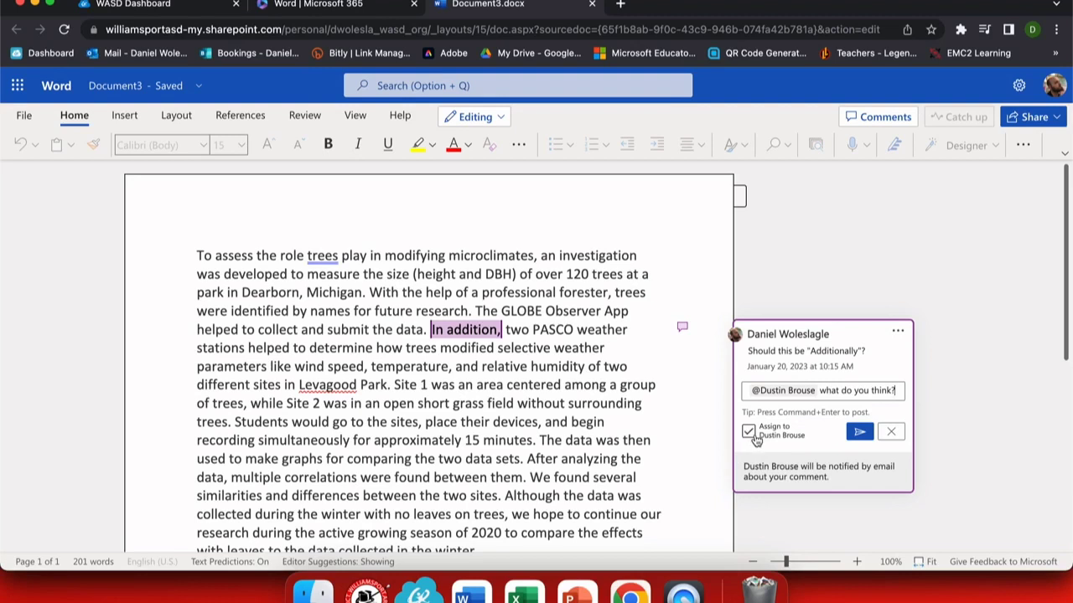
left_click(753, 435)
left_click(890, 434)
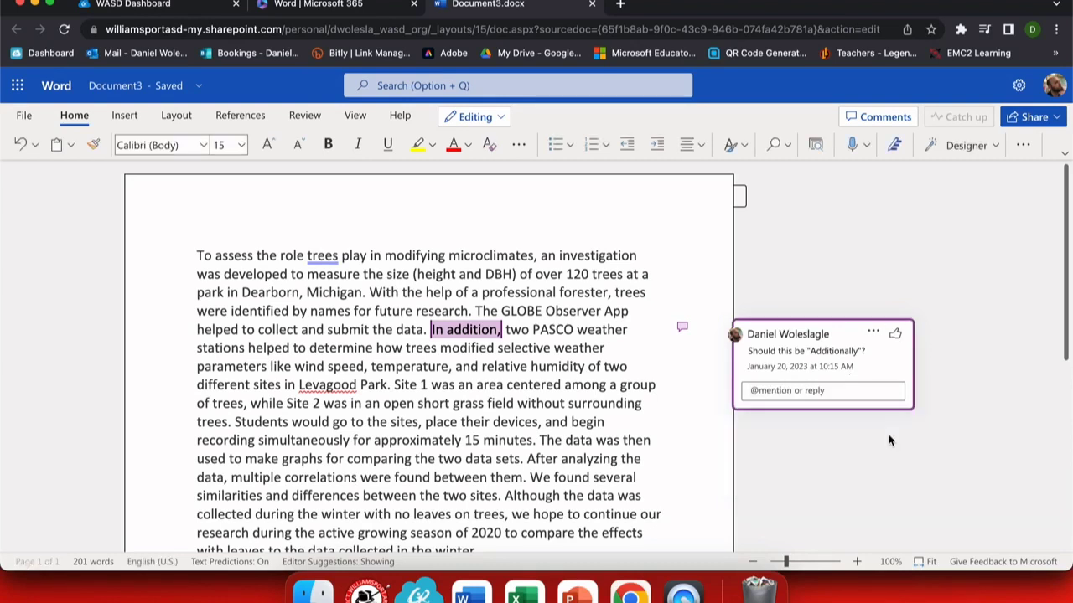
- Reply 'Yes. I like that. I have updated this.' to the comment and like it
left_click(797, 391)
type("Ye")
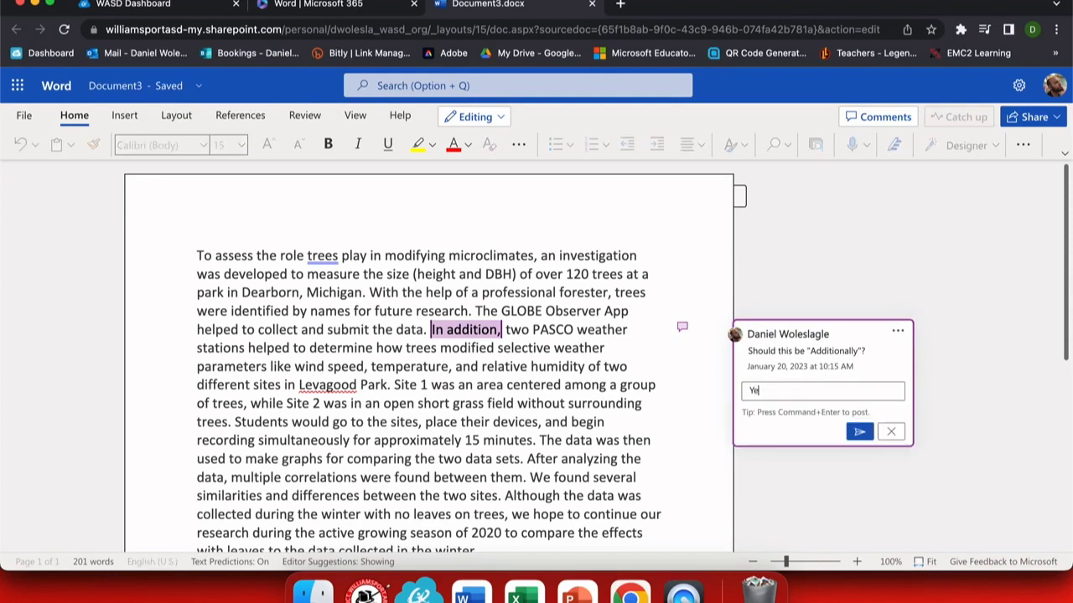
type("s. I like that")
key("BackSpace")
key("BackSpace")
key("BackSpace")
key("BackSpace")
type("e uyp")
type("pdated this.")
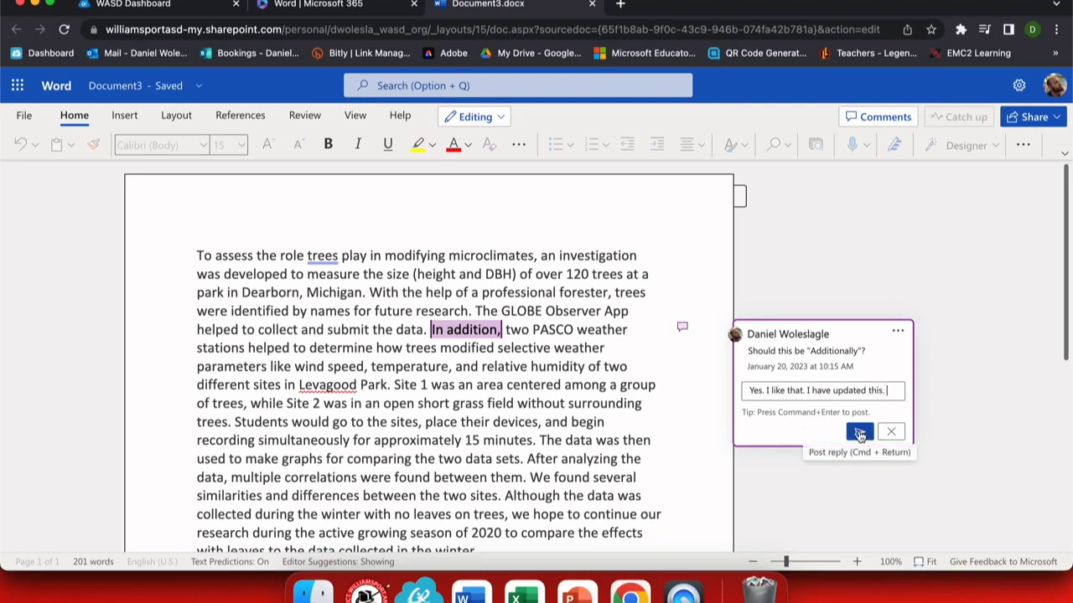
left_click(859, 434)
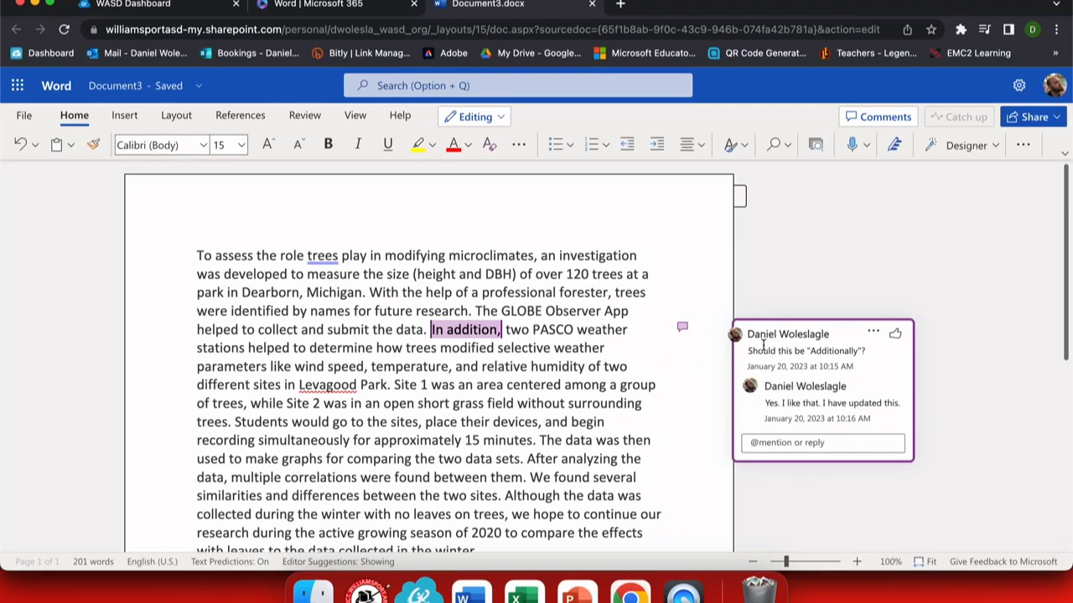
left_click(895, 334)
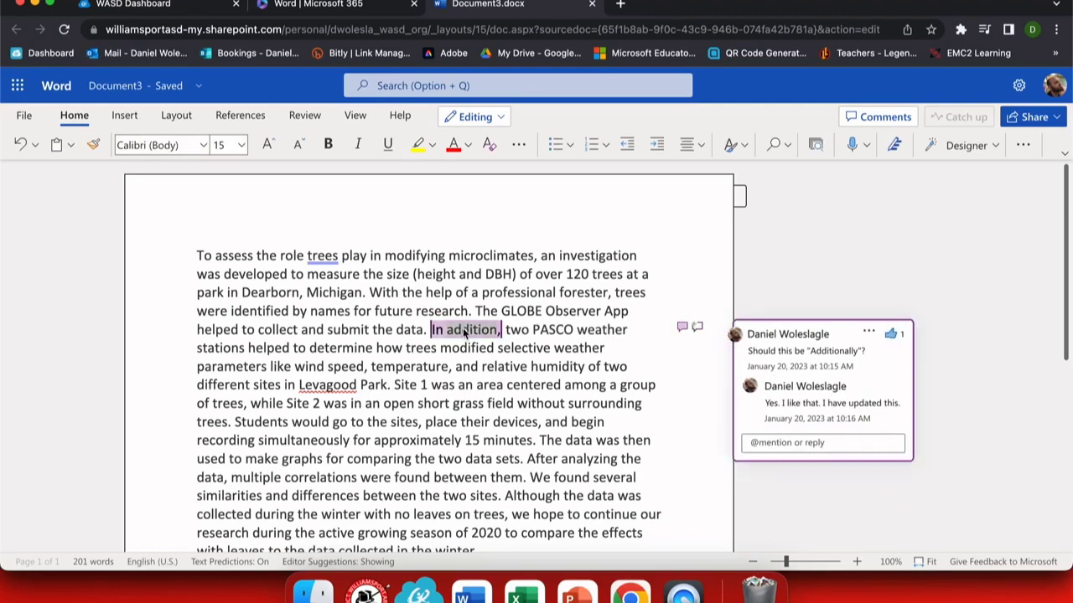
- Replace 'In addition' with 'Additionally' in the paragraph
left_click(463, 329)
key("Delete")
key("Delete")
key("Delete")
key("Delete")
key("Delete")
key("Delete")
key("Delete")
key("Delete")
key("BackSpace")
key("BackSpace")
key("BackSpace")
key("BackSpace")
key("BackSpace")
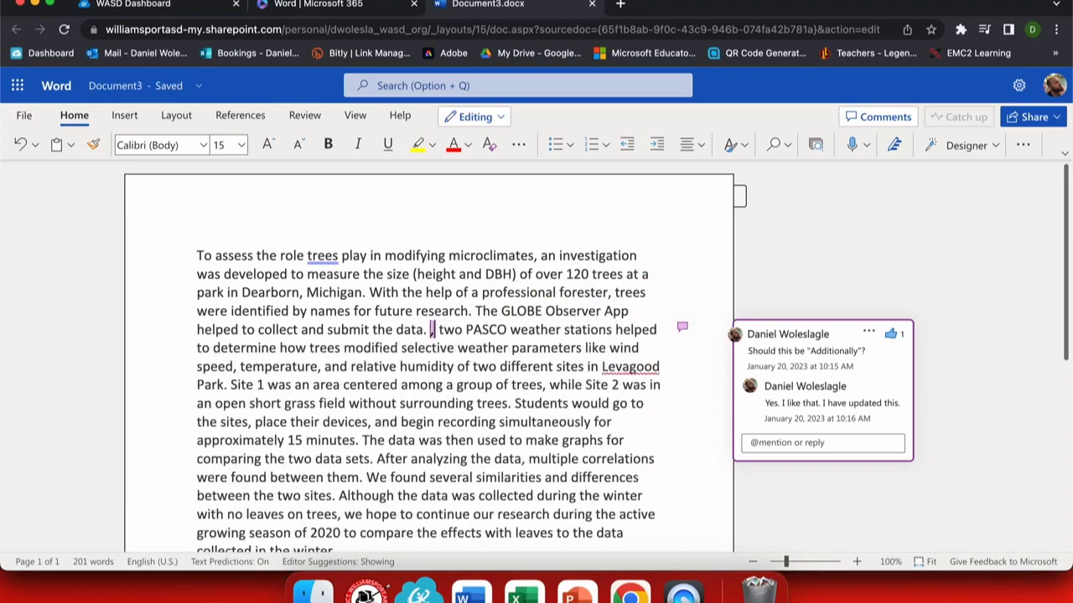
type("Additionally")
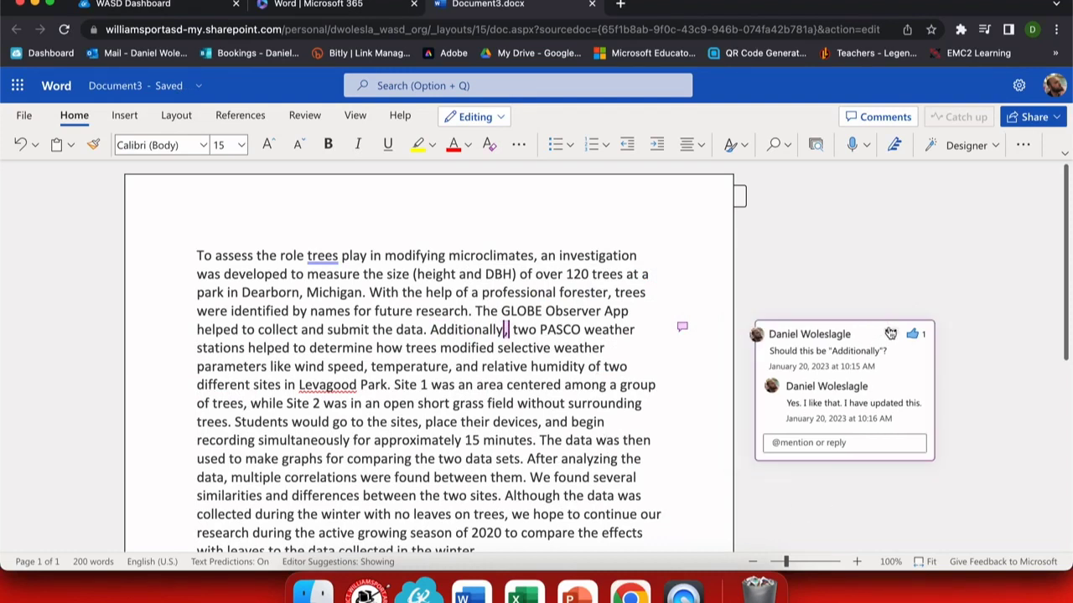
- Resolve the comment thread, then delete it from the Comments pane and close the pane
left_click(890, 333)
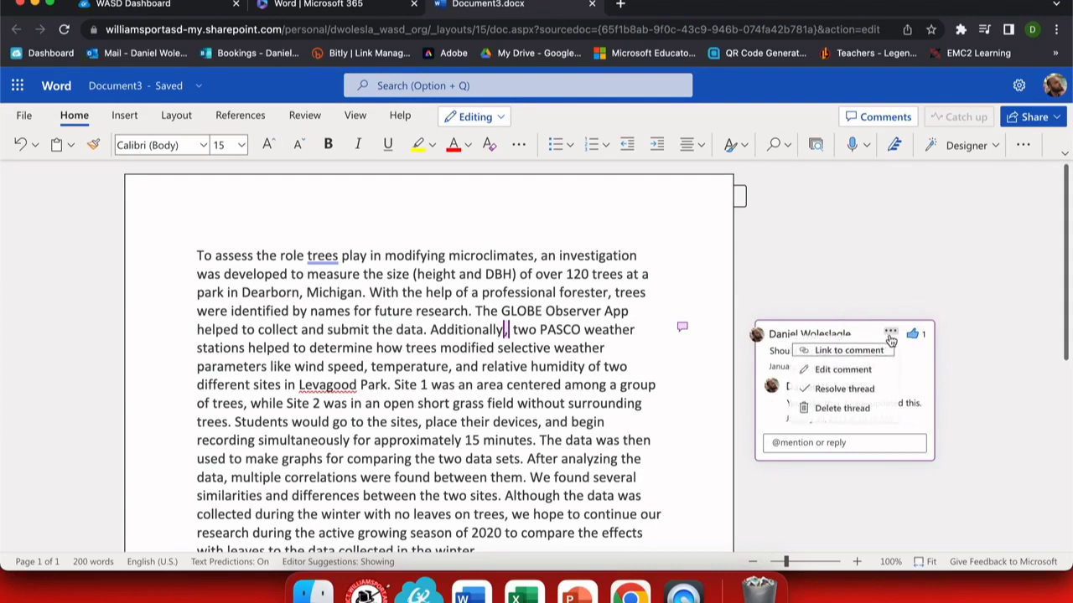
left_click(872, 390)
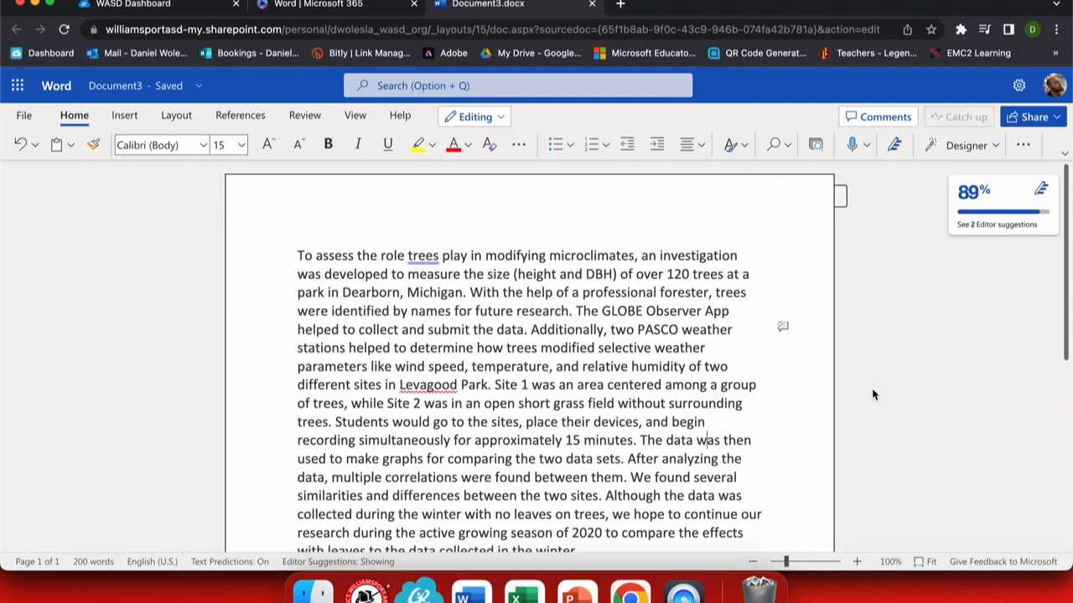
left_click(782, 327)
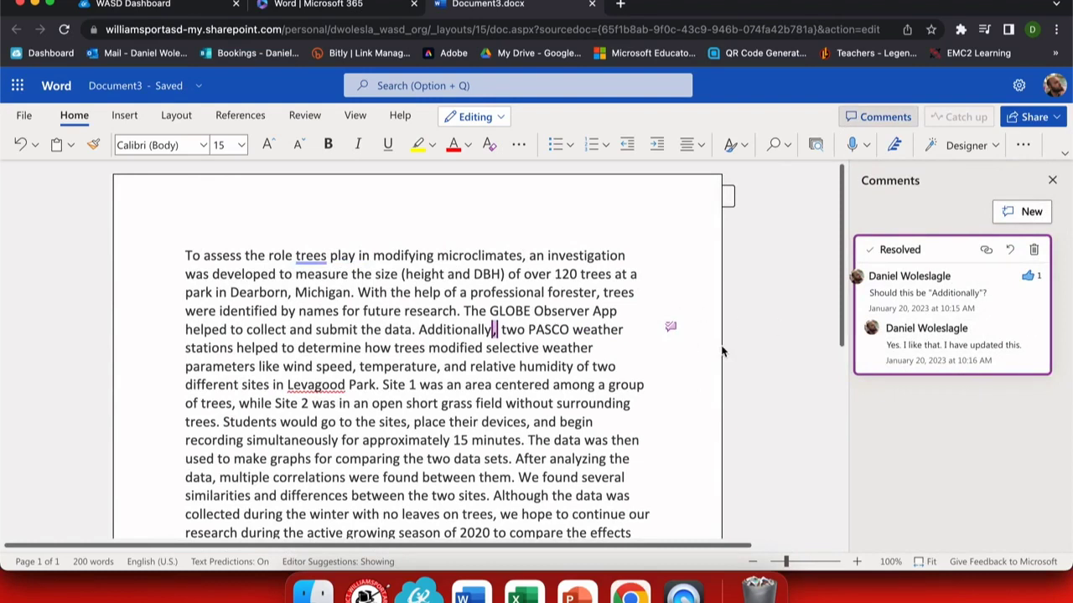
left_click(670, 329)
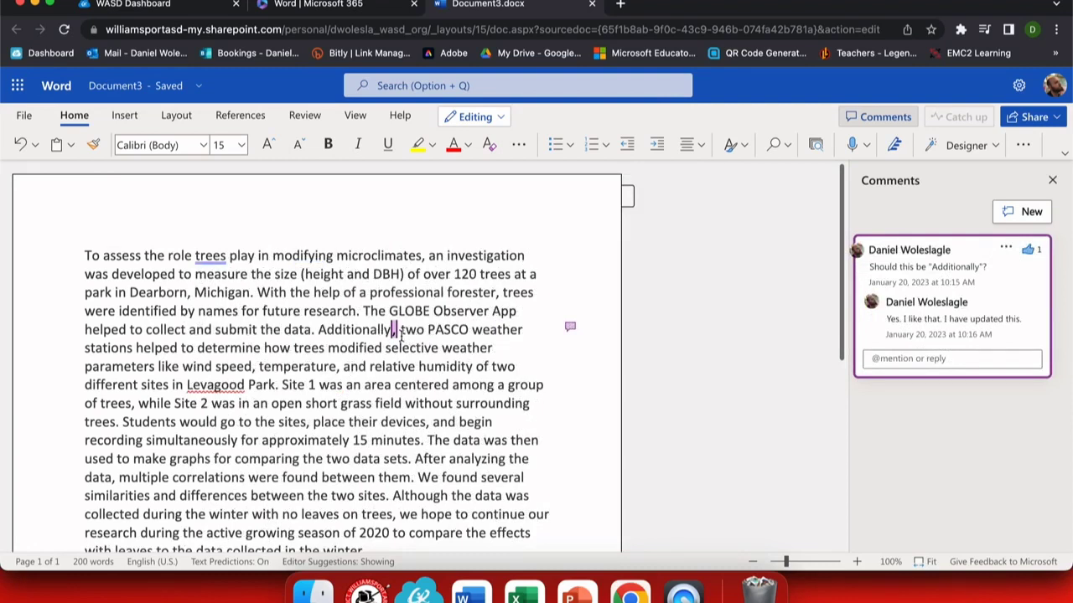
left_click(1006, 248)
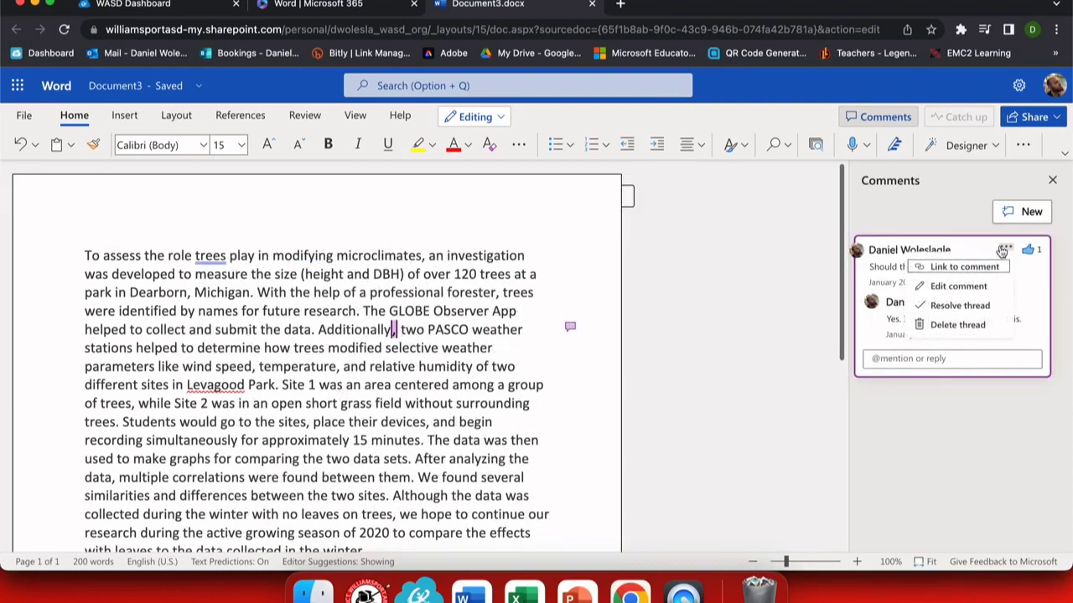
left_click(961, 326)
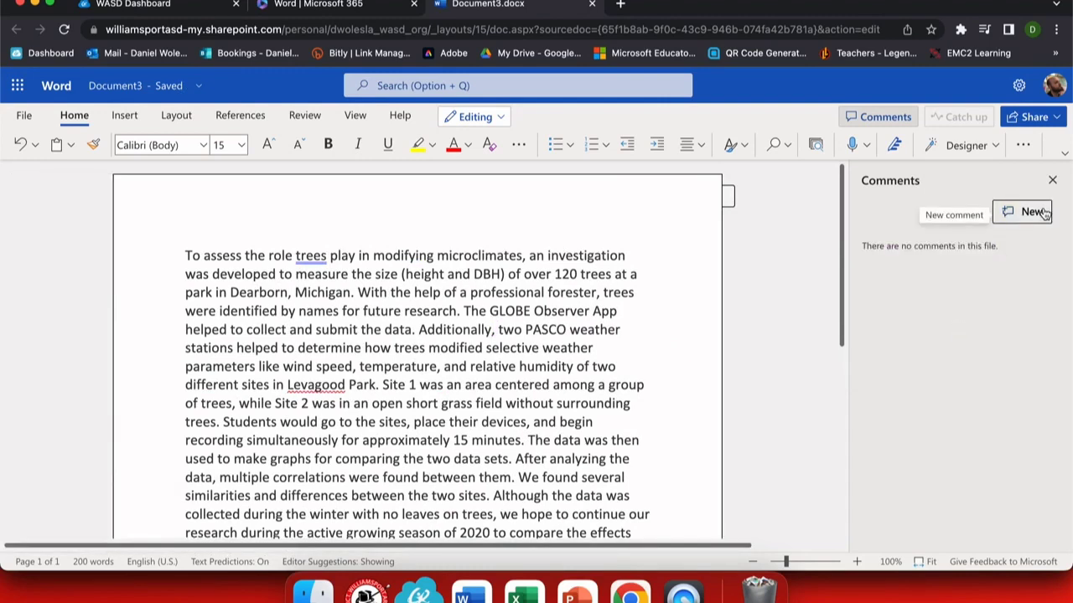
left_click(1051, 180)
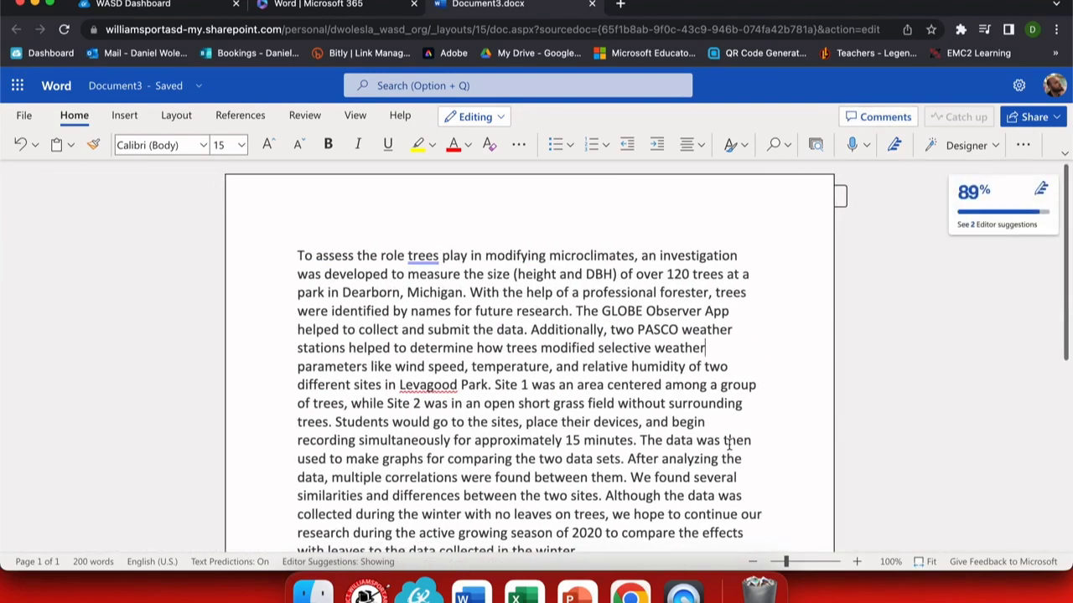